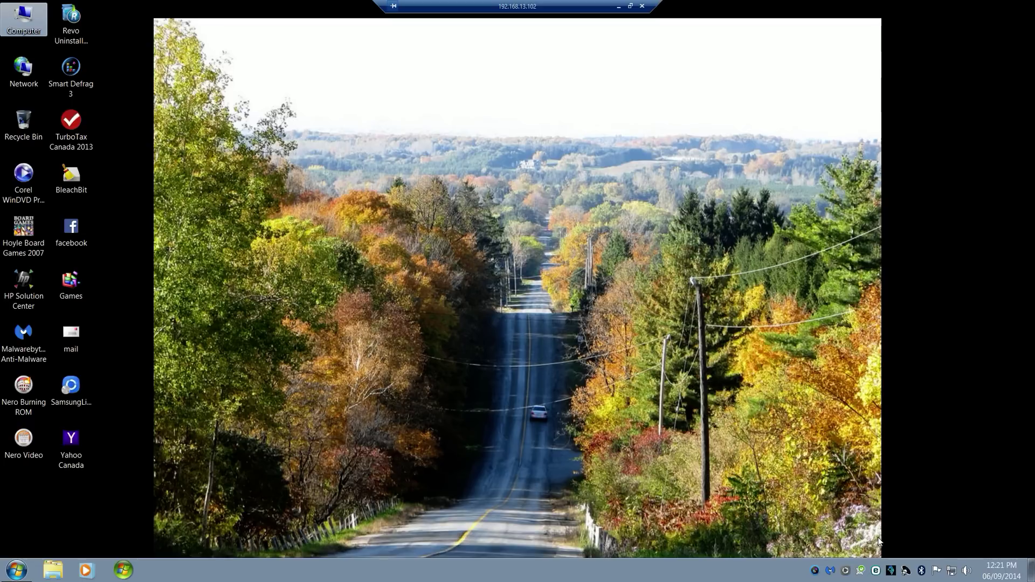
Check ESET for updates, confirming 7.0.302.26 is current, then minimise the remote session.
double_click(875, 570)
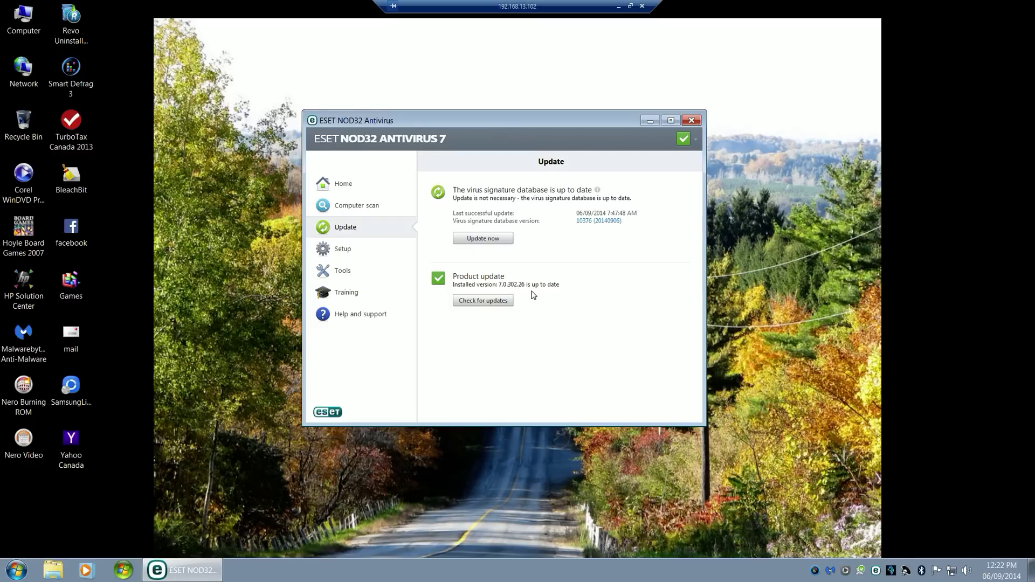
left_click(506, 303)
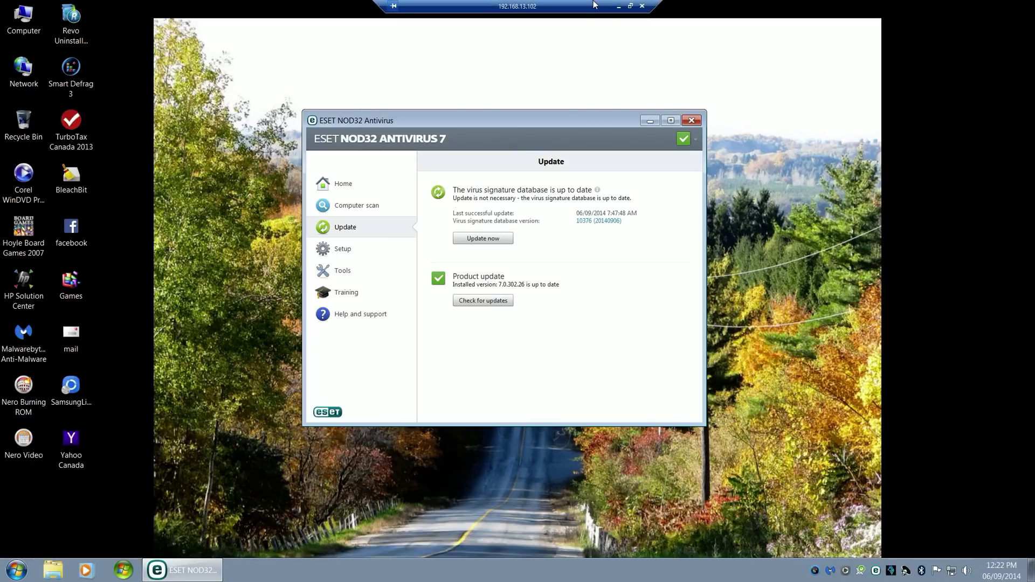
left_click(618, 6)
left_click(243, 347)
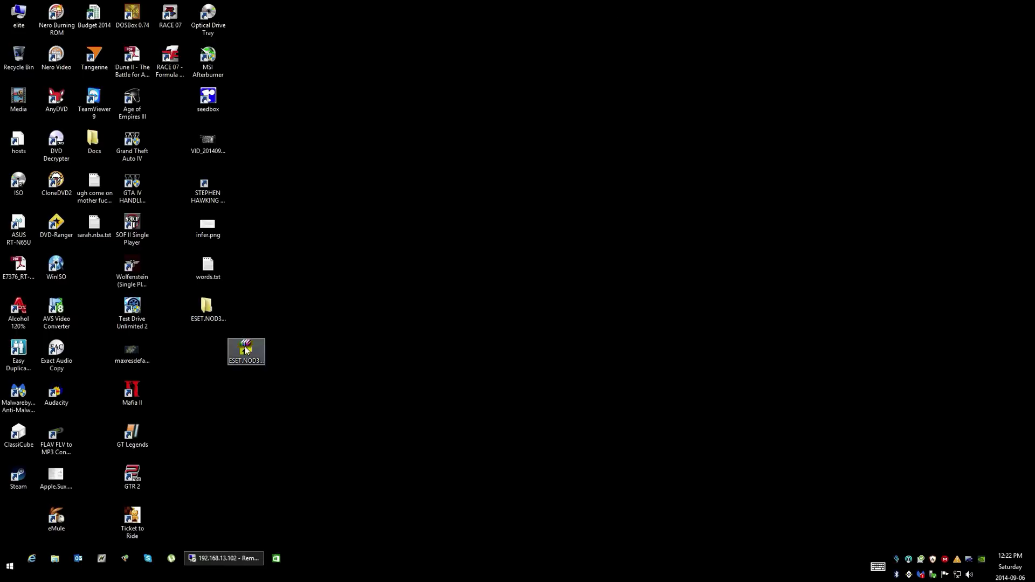
Copy the ESET.NOD32.Antivirus.v7.317.4 archive from the local desktop and paste it onto the remote desktop.
left_click_drag(224, 525, 136, 123)
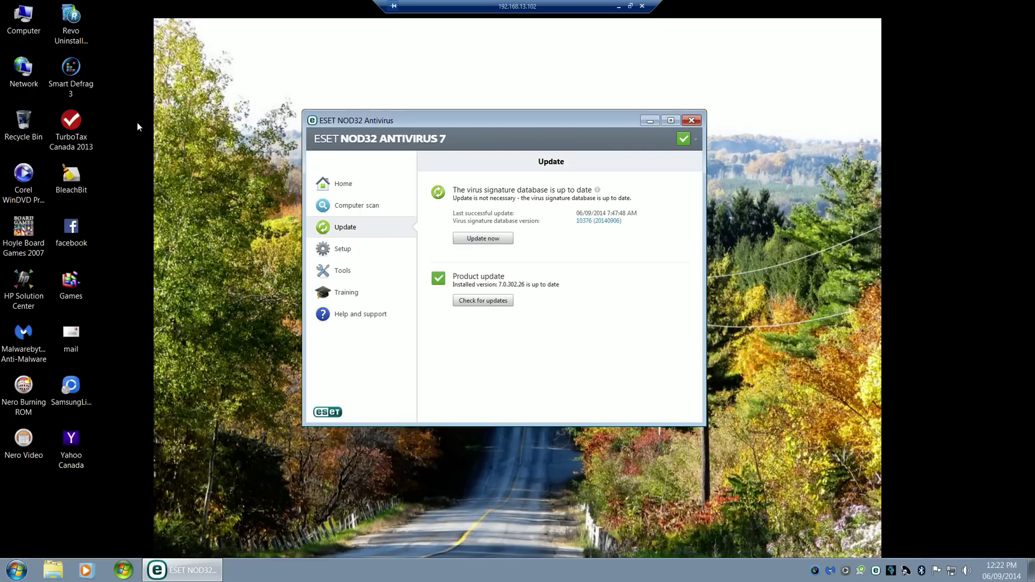
left_click(629, 6)
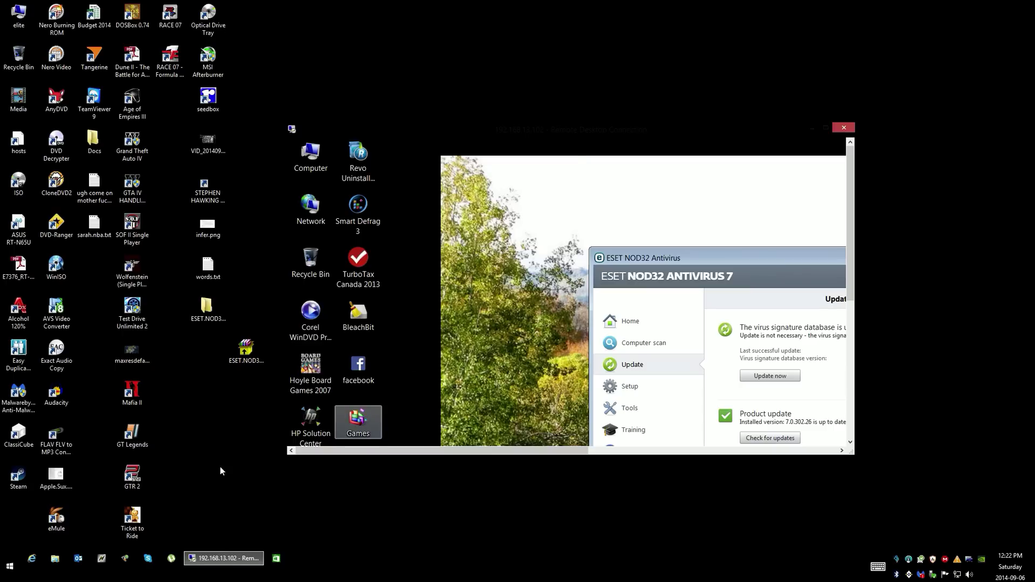
mouse_move(247, 351)
left_mouse_down()
mouse_move(432, 247)
mouse_move(250, 355)
left_mouse_up()
right_click(250, 355)
left_click(244, 356)
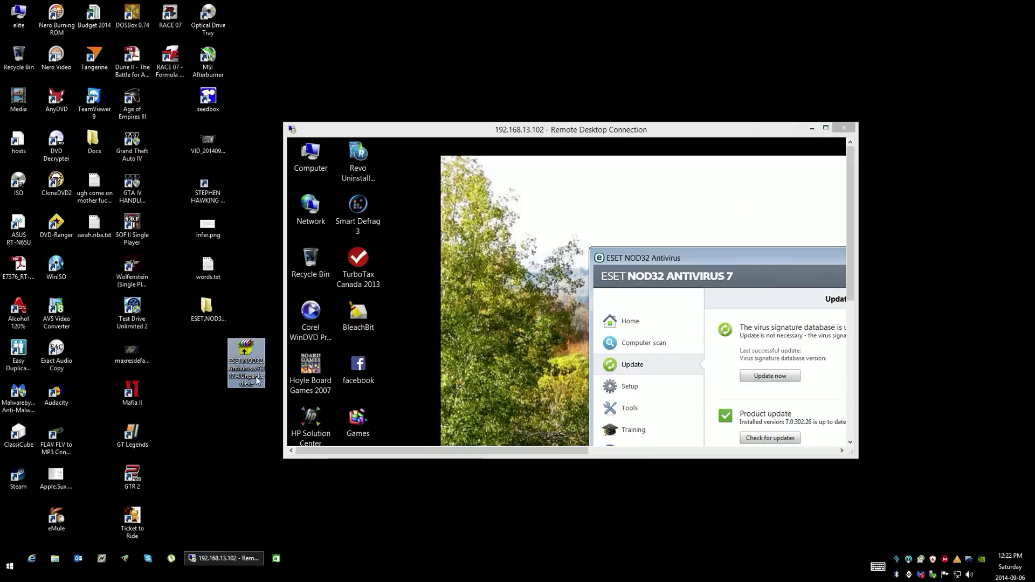
right_click(250, 356)
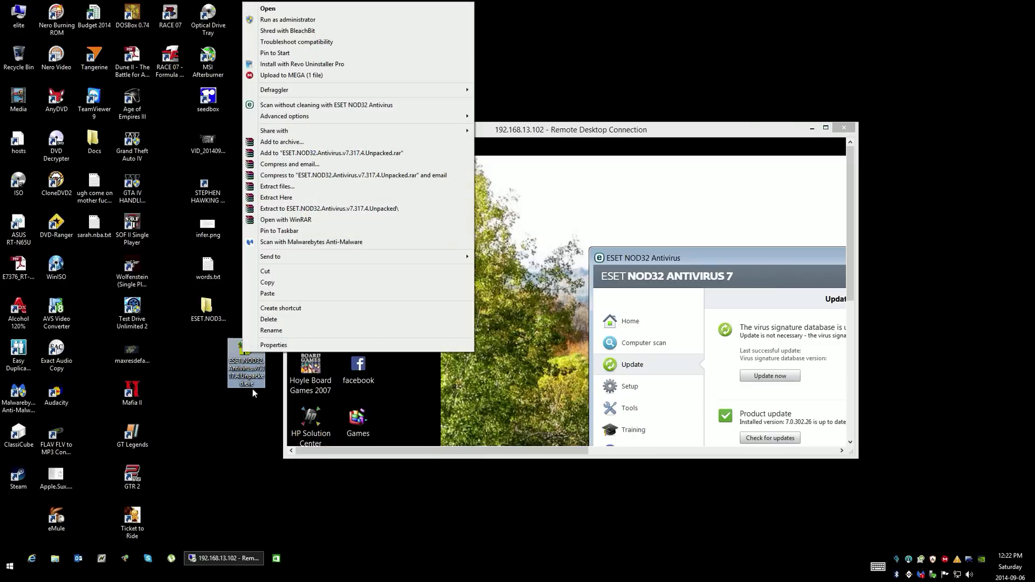
left_click(269, 283)
left_click(825, 128)
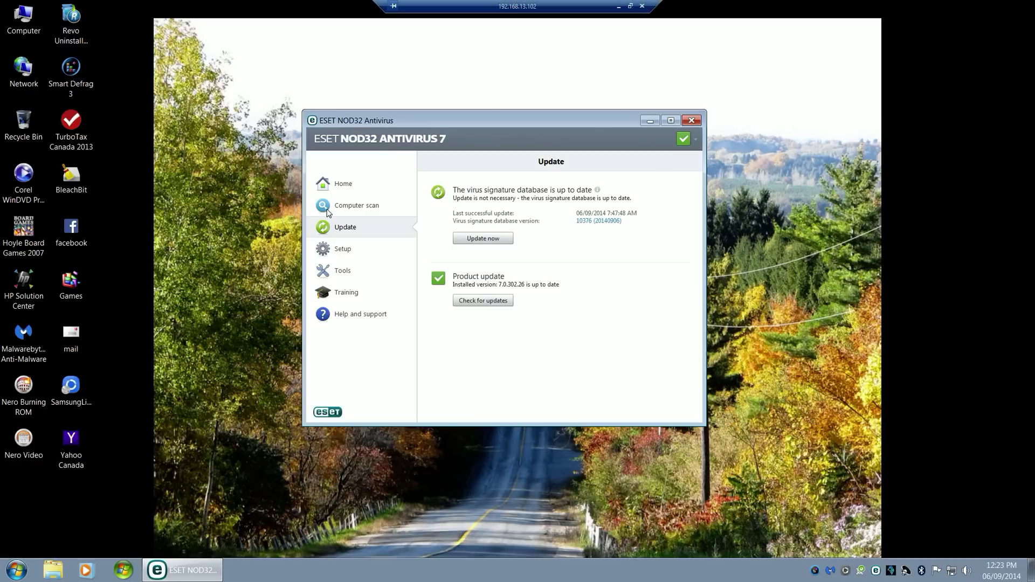
right_click(117, 173)
left_click(138, 222)
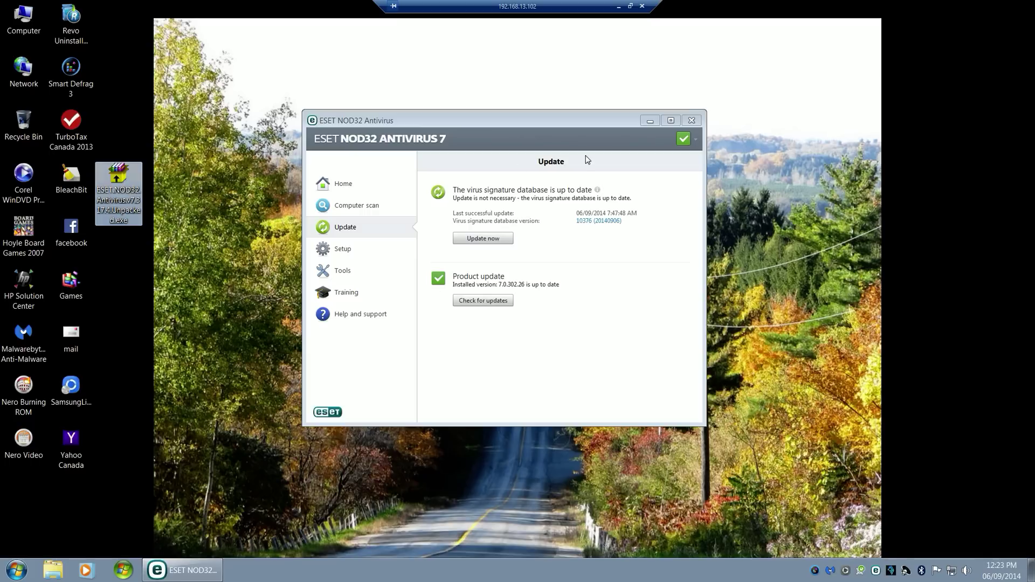
Extract the self-extracting ESET archive to the remote desktop and close the antivirus window.
double_click(129, 192)
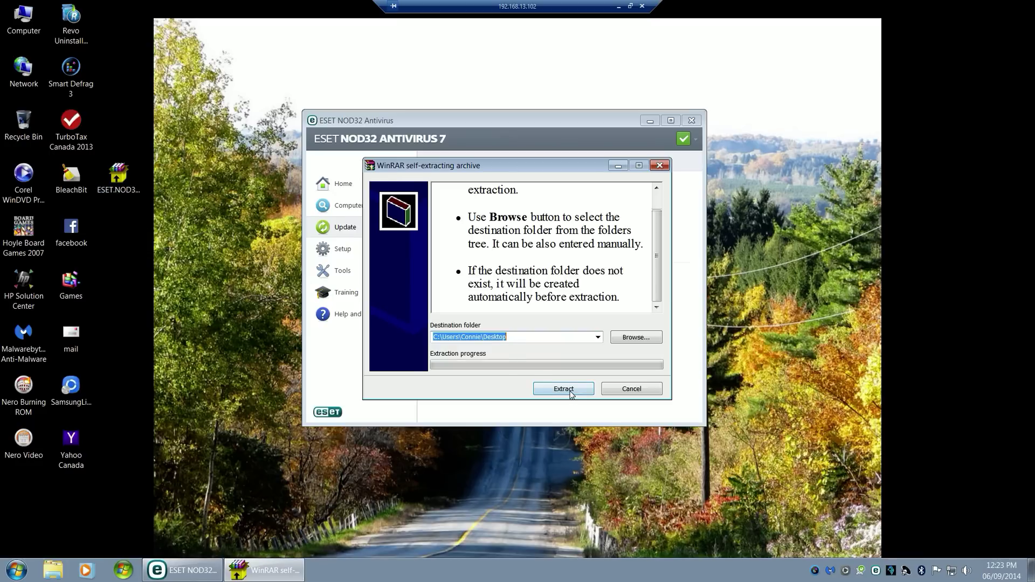
left_click(570, 391)
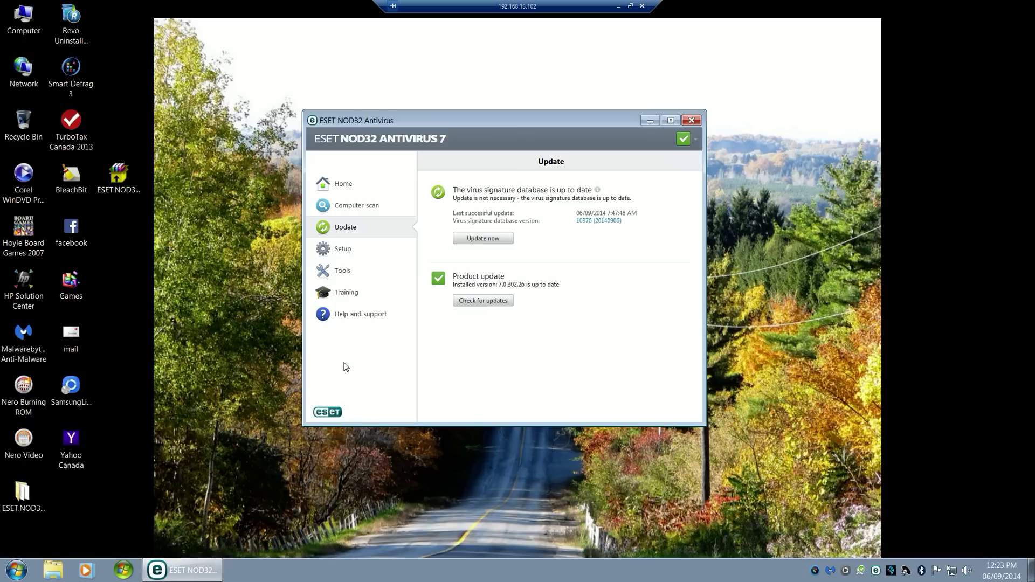
left_click(694, 119)
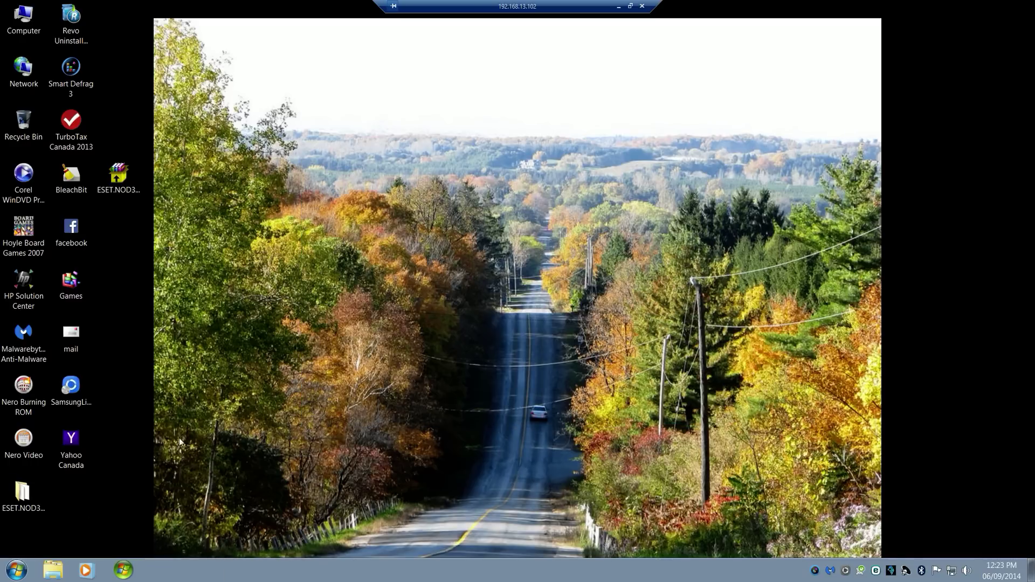
Open the unpacked ESET folder and run the ei_5D2.msi installer package.
left_click(24, 496)
left_click_drag(134, 464, 112, 225)
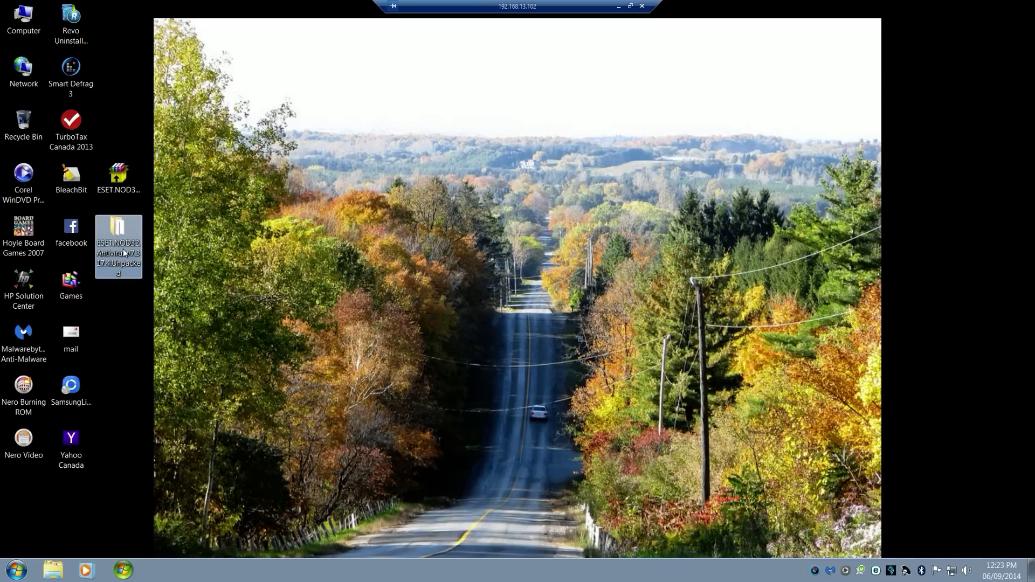
double_click(123, 247)
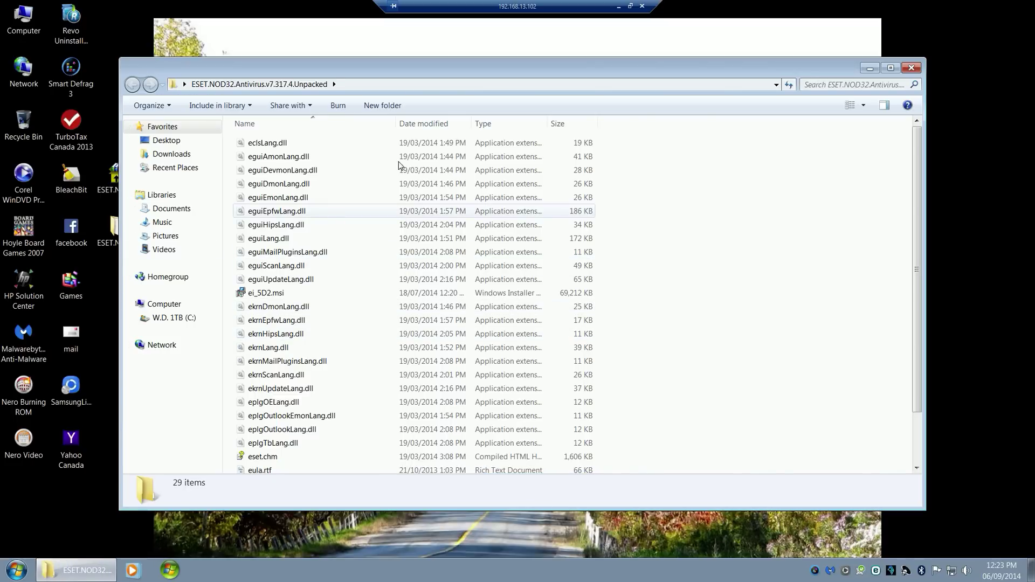
left_click(114, 172)
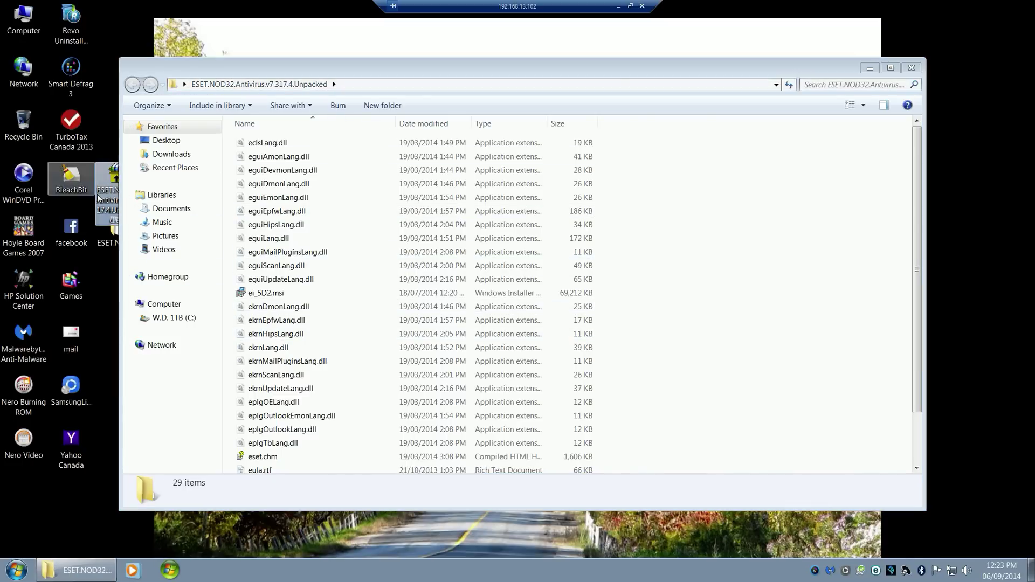
left_click(866, 72)
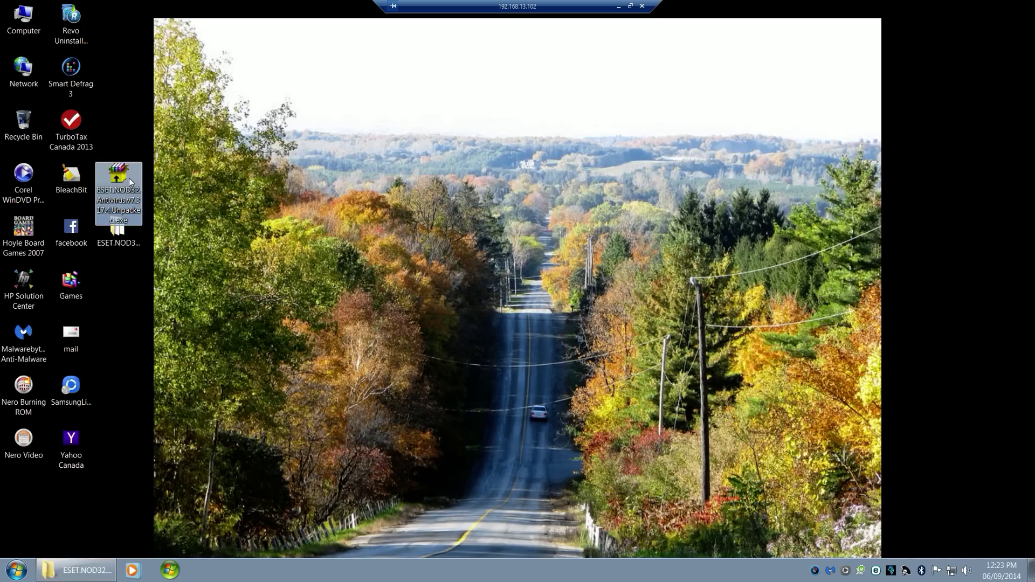
left_click(122, 240)
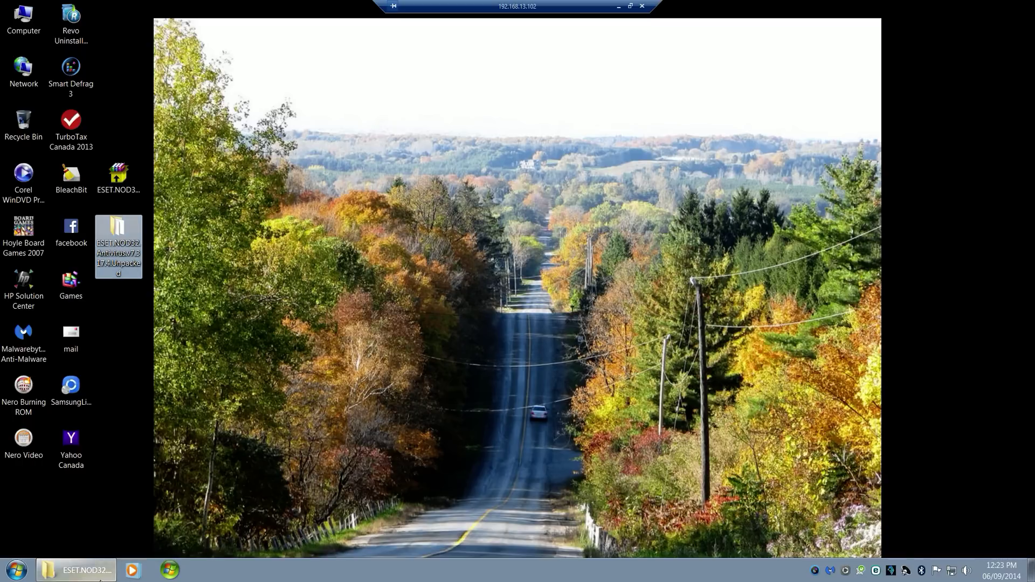
left_click(81, 573)
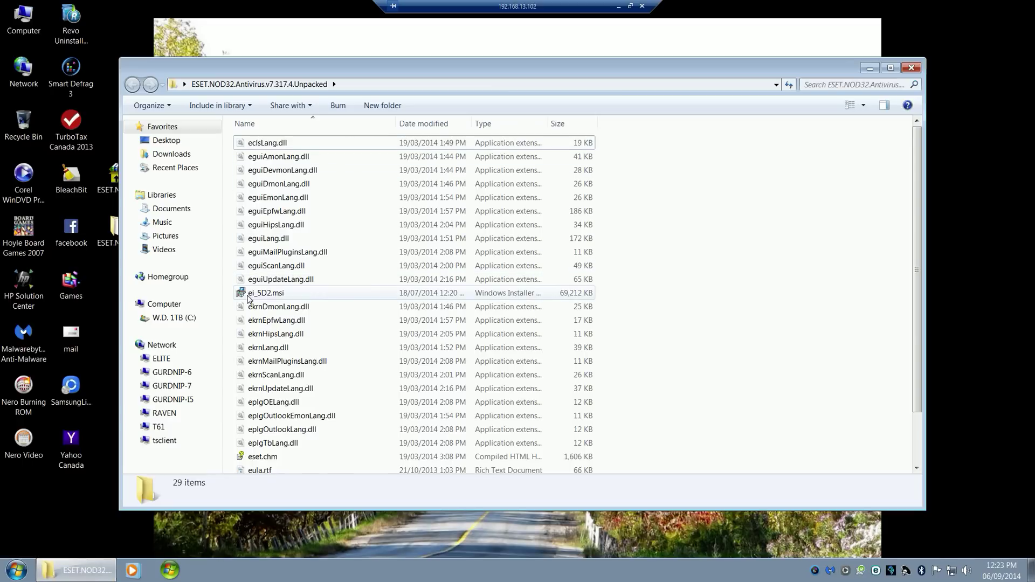
mouse_move(255, 298)
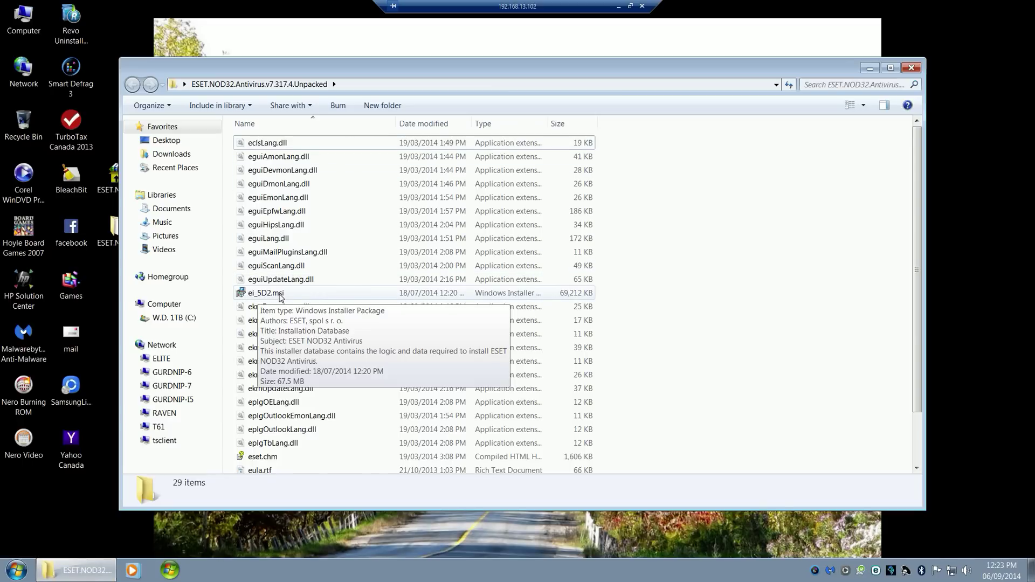
left_click(254, 297)
double_click(254, 298)
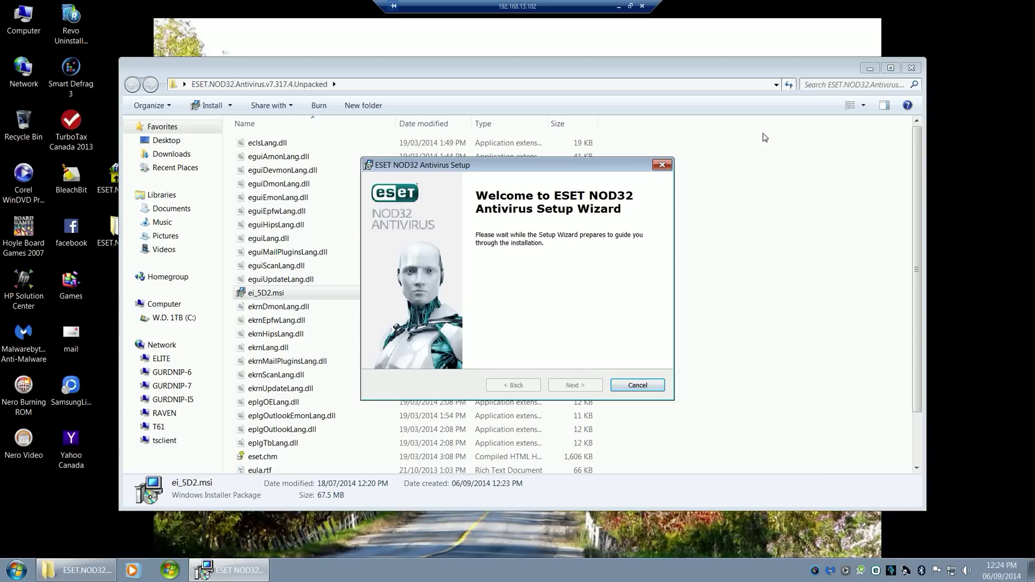
Accept the license terms, keep ESET Live Grid enabled, and start the installation.
left_click(911, 67)
left_click(575, 385)
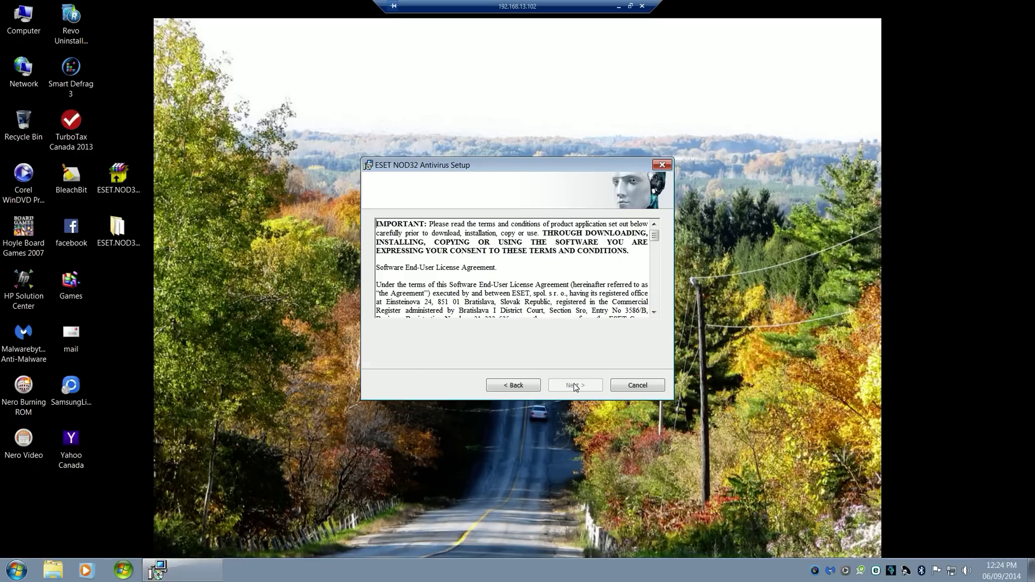
left_click(421, 334)
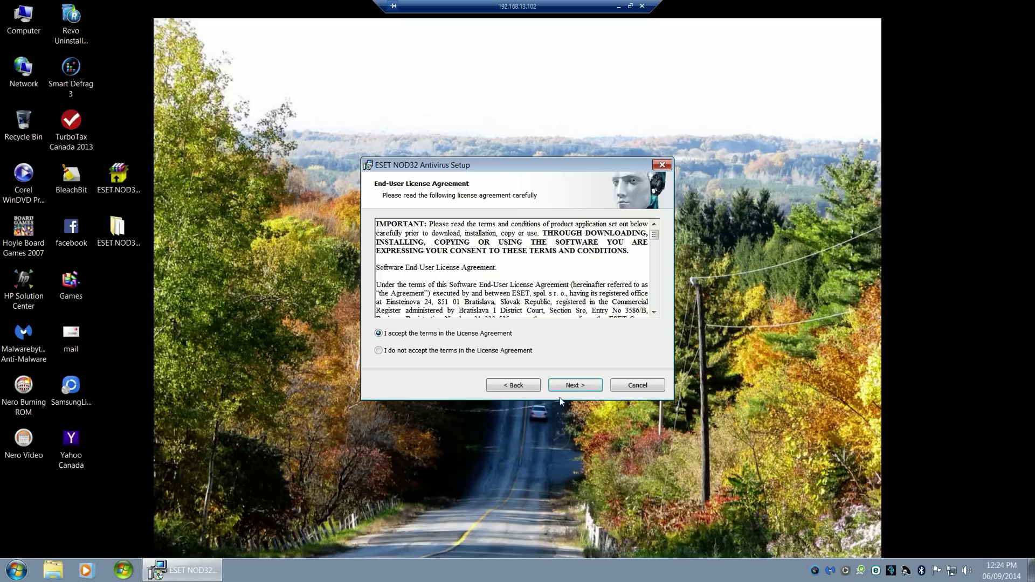
left_click(573, 386)
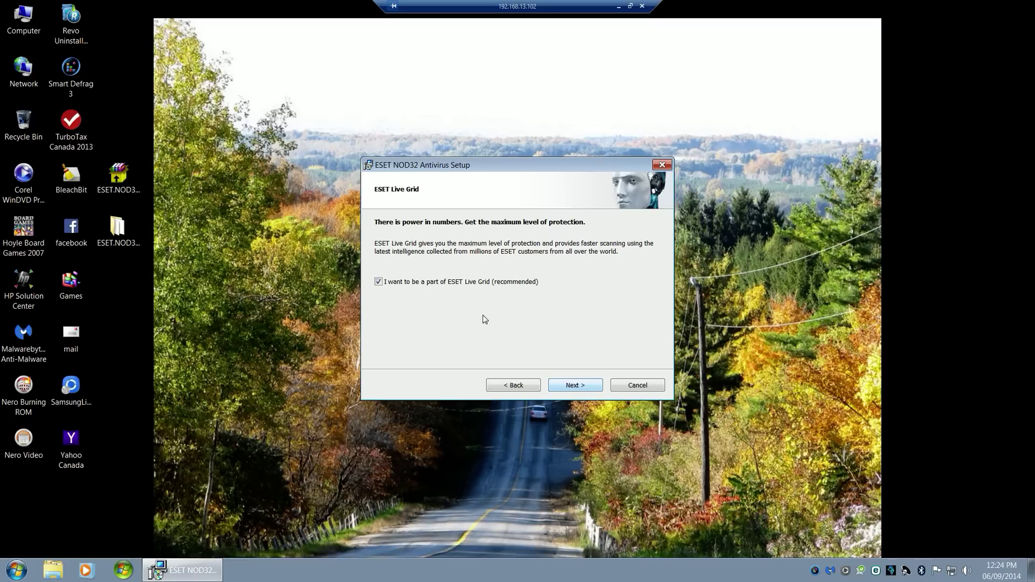
left_click(573, 387)
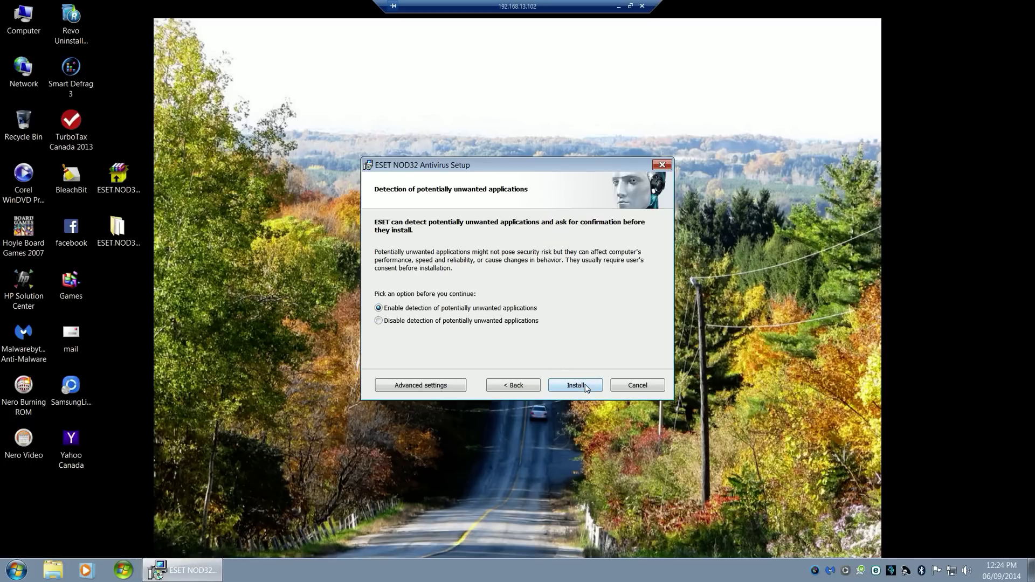
left_click(586, 387)
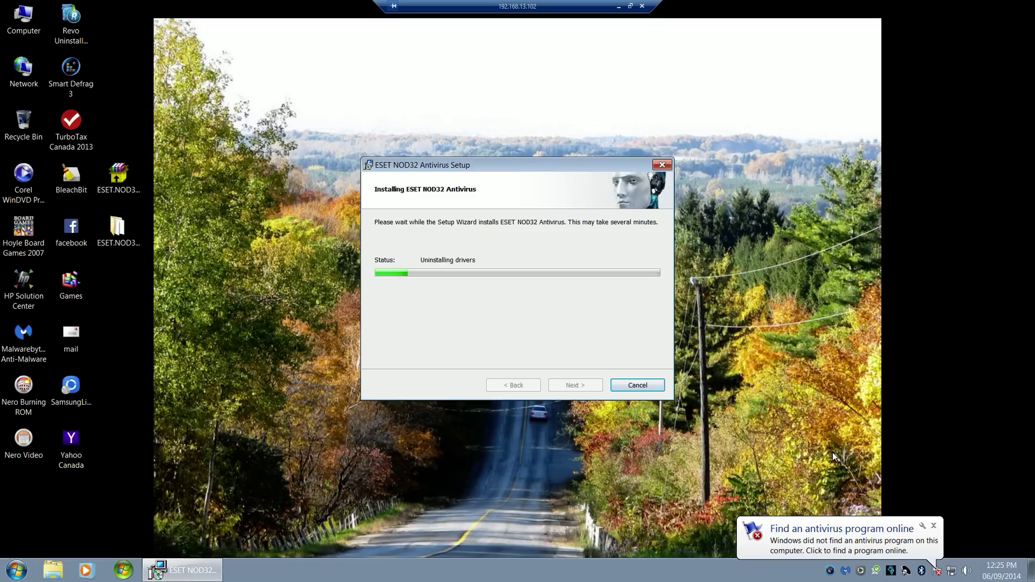
Dismiss the find-an-antivirus notification while the installation runs.
left_click(933, 525)
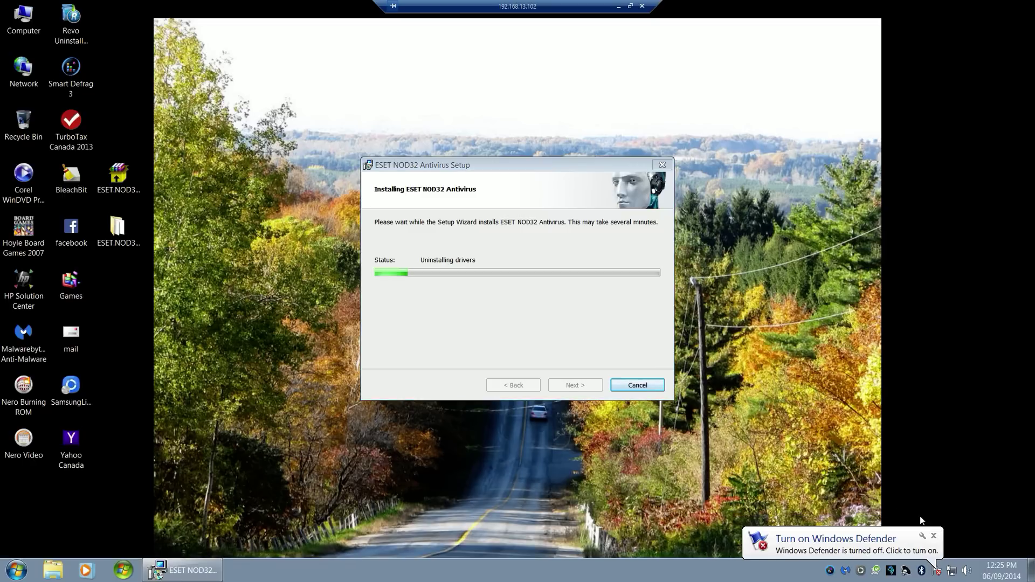
Dismiss the Windows Defender notice and close the setup wizard once installation completes.
left_click(934, 536)
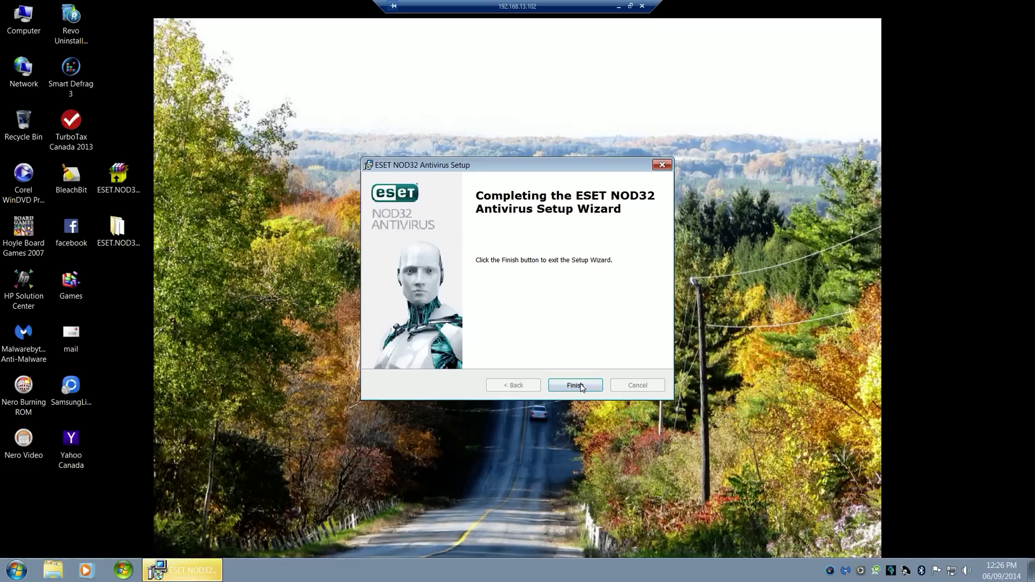
left_click(574, 384)
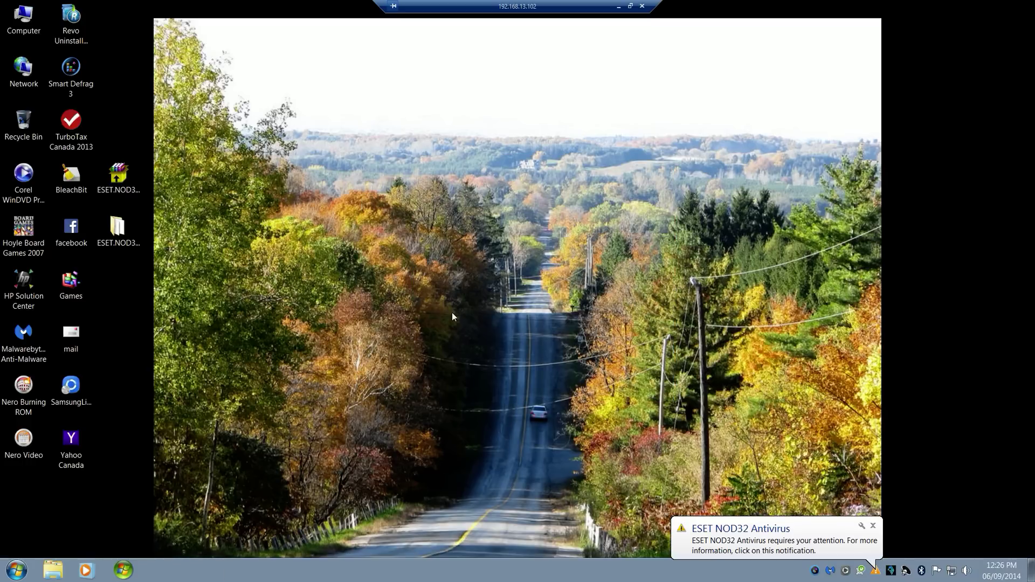
Check ESET for updates to confirm version 7.0.317.4 is current, then return to Home.
left_click(876, 572)
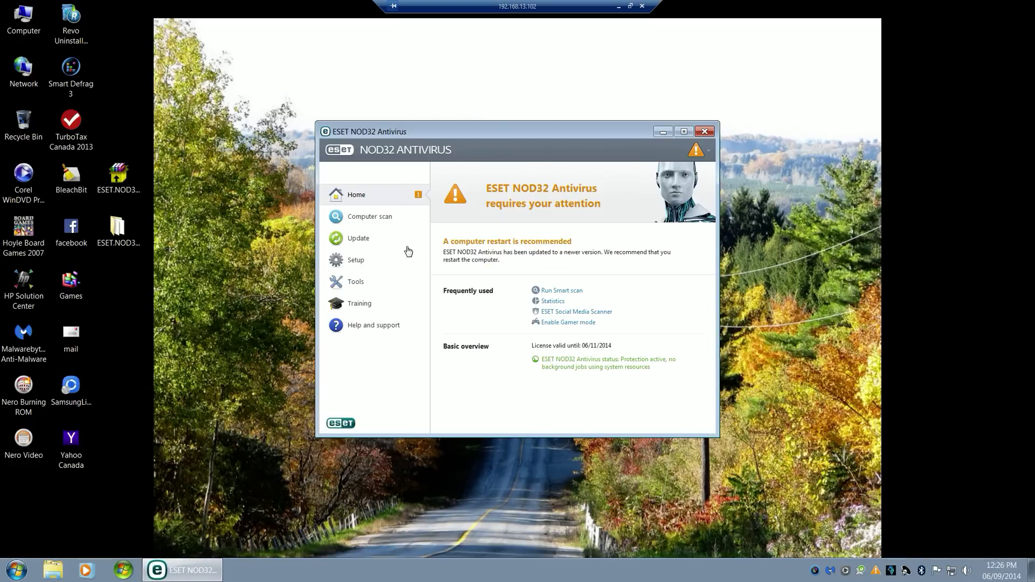
left_click(348, 241)
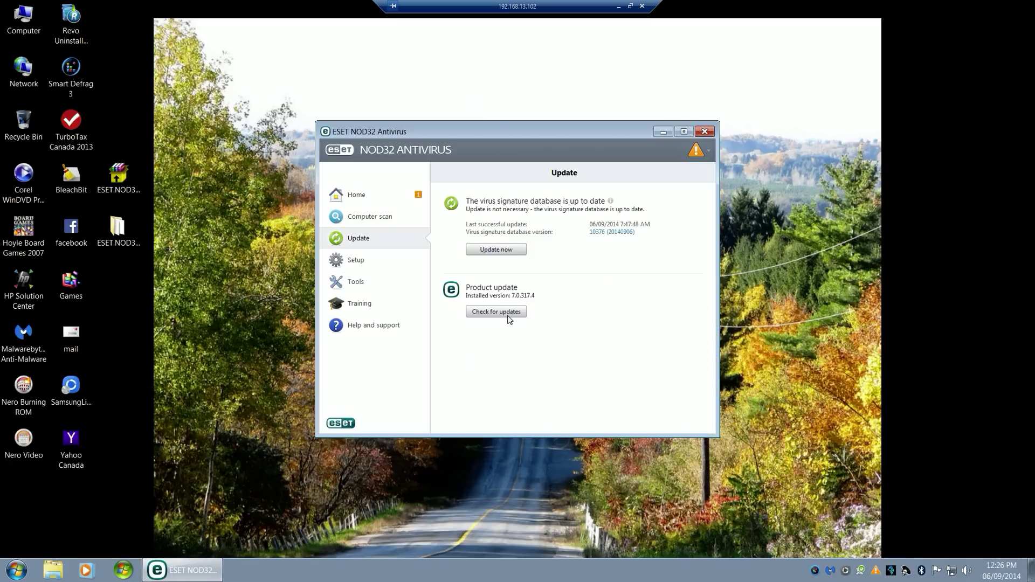
left_click(506, 312)
left_click(363, 202)
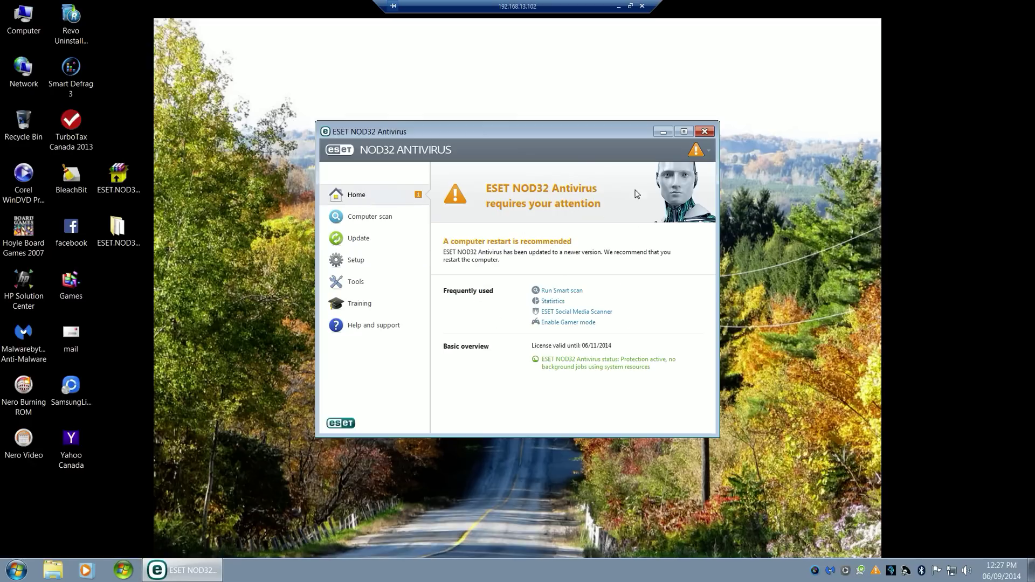
Close the ESET window and bring up Shut Down Windows with Restart selected.
left_click(701, 151)
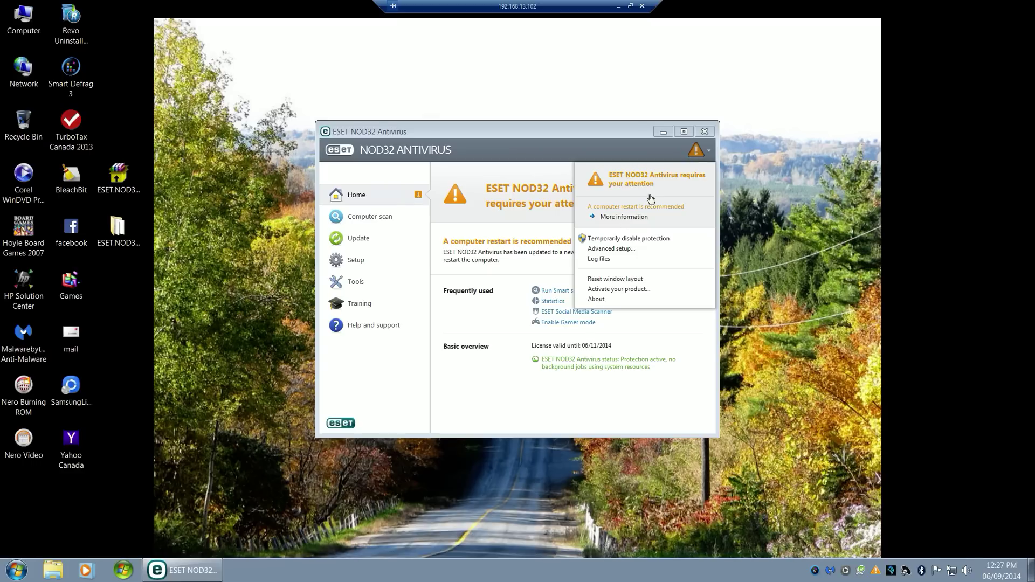
left_click(634, 218)
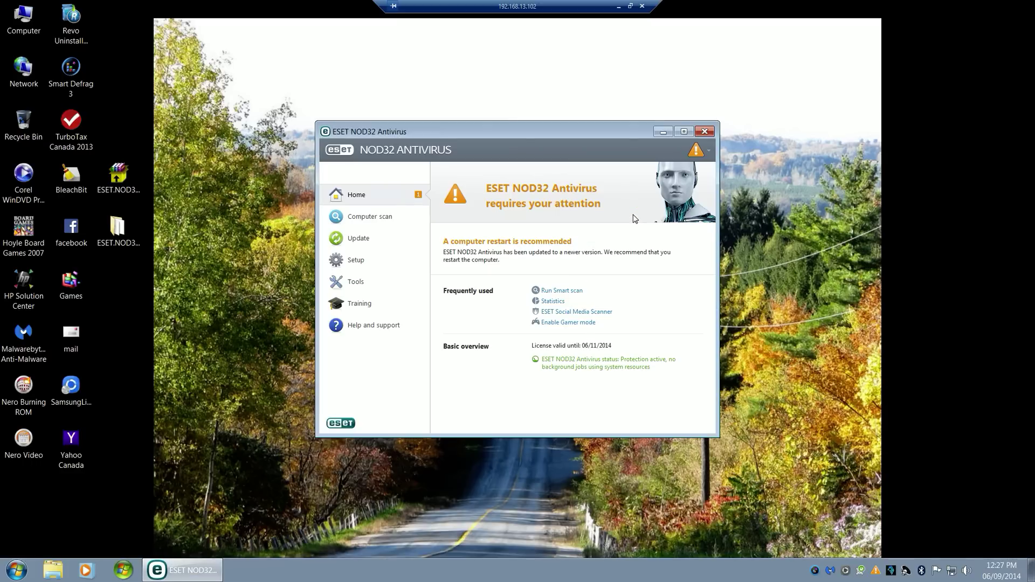
left_click(704, 133)
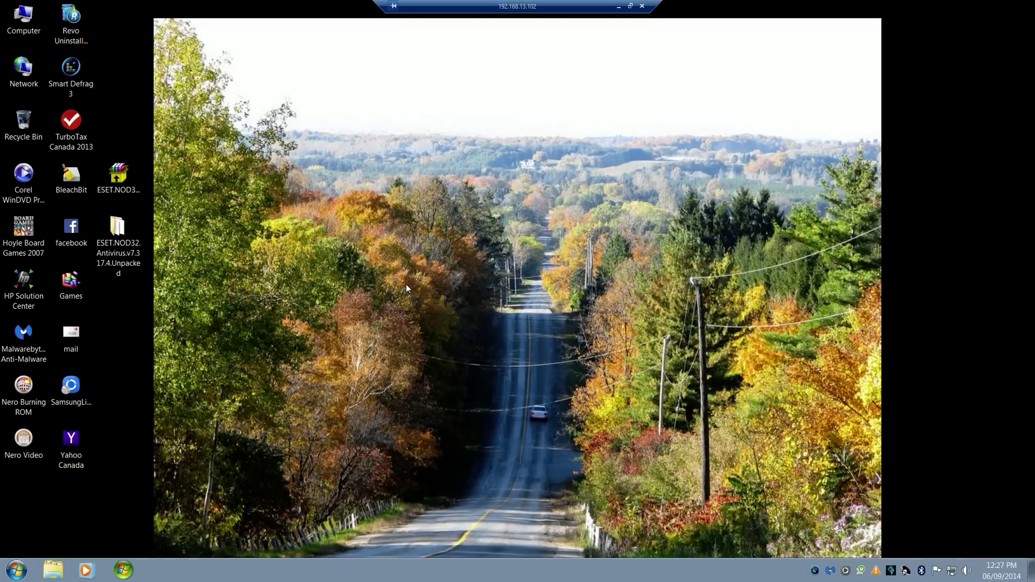
key("alt+F4")
key("Down")
key("Down")
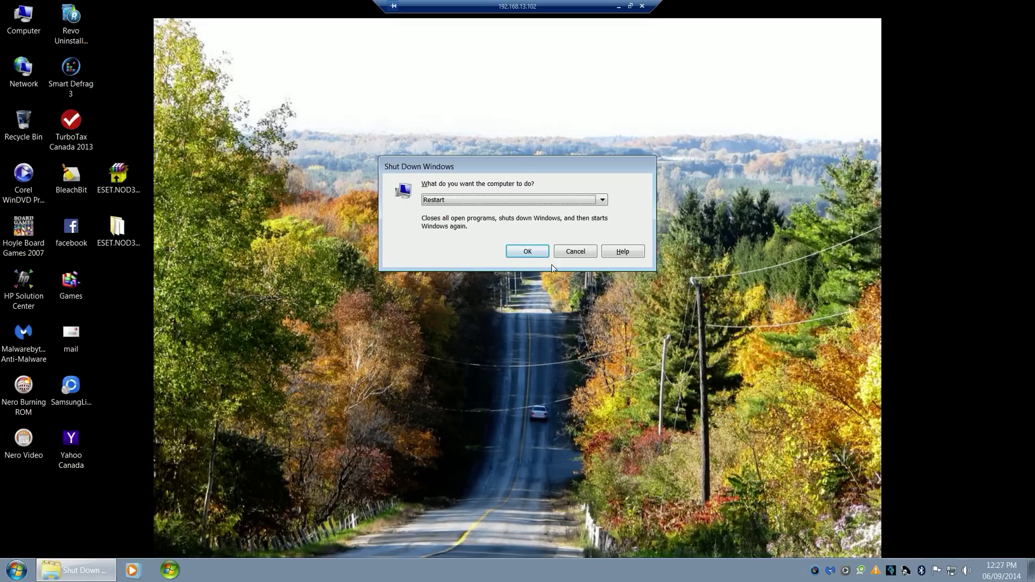